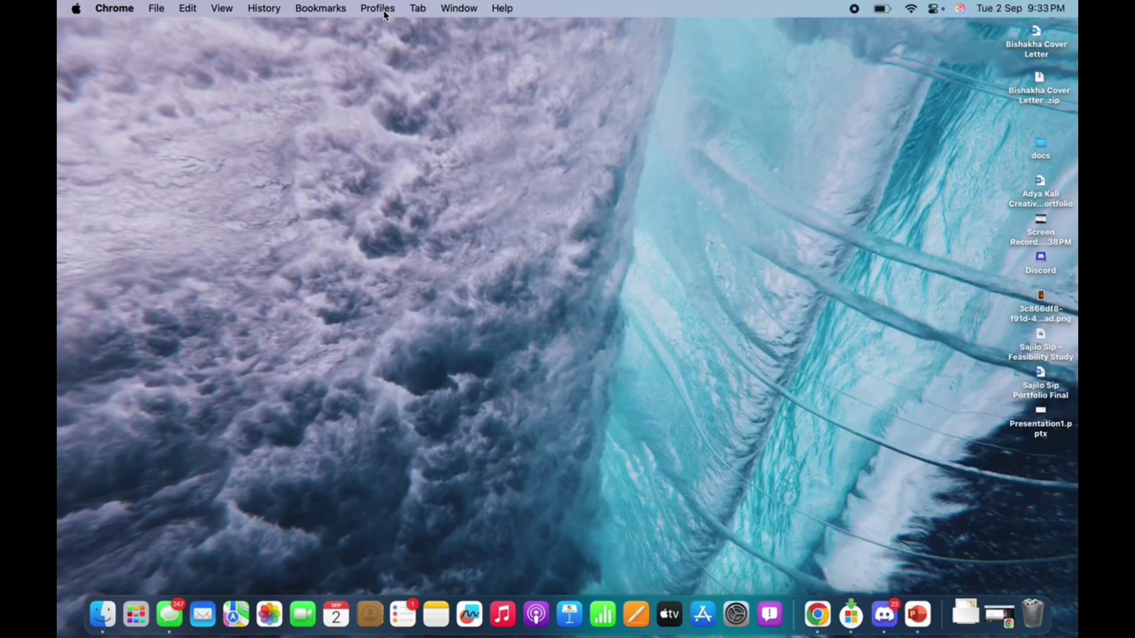
- Open a window for the signed-in Chrome profile and show the main menu's Extensions options
left_click(385, 12)
left_click(389, 52)
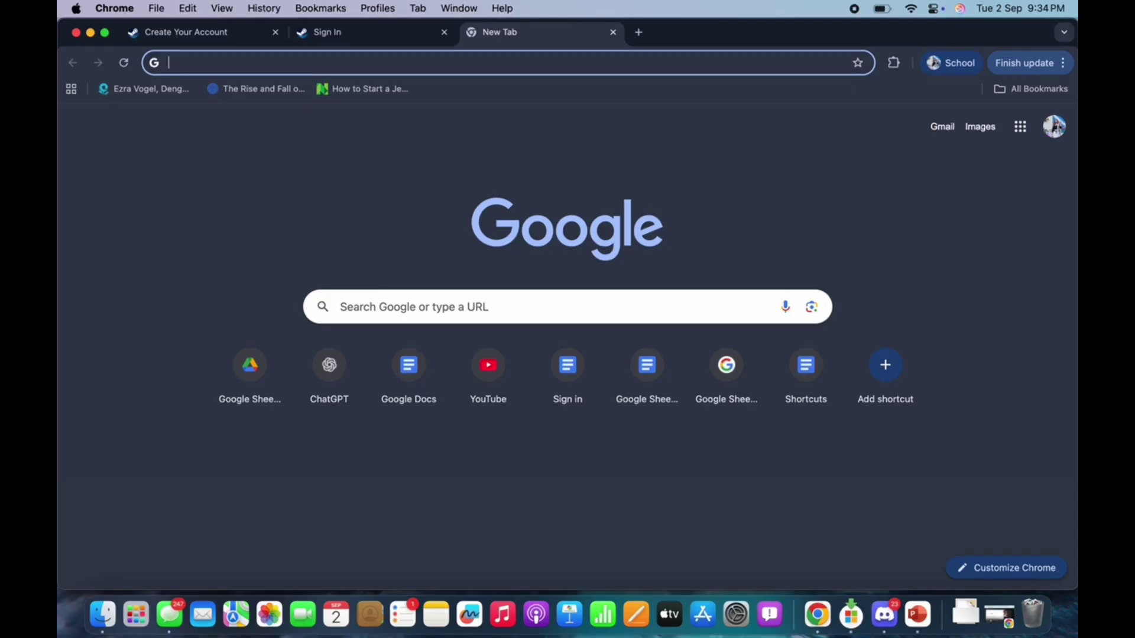
left_click(1063, 62)
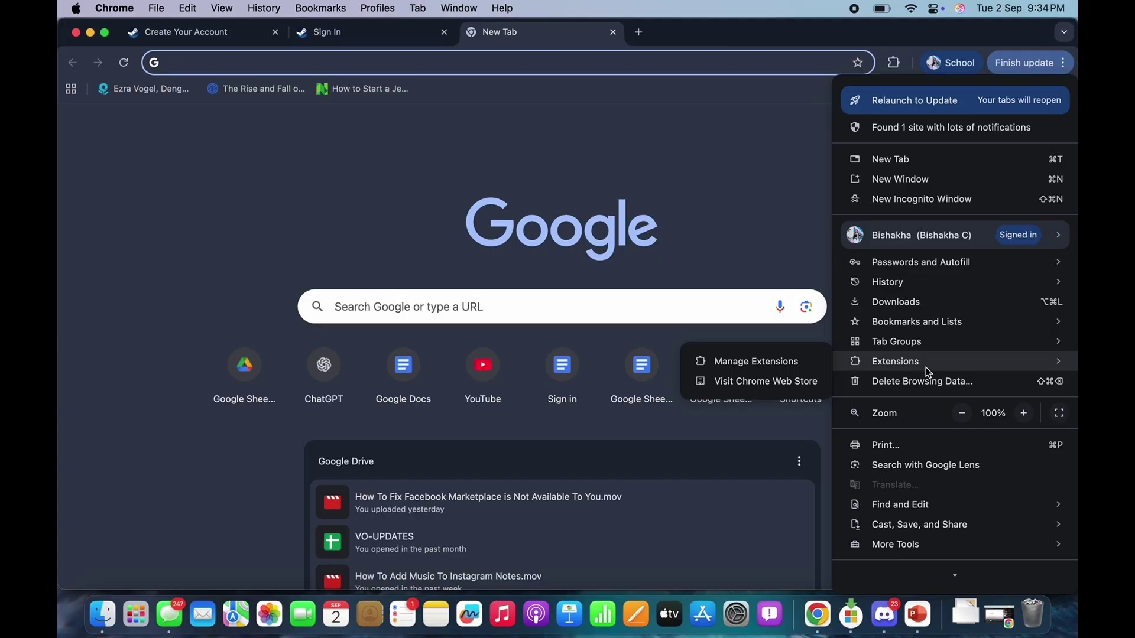
mouse_move(896, 362)
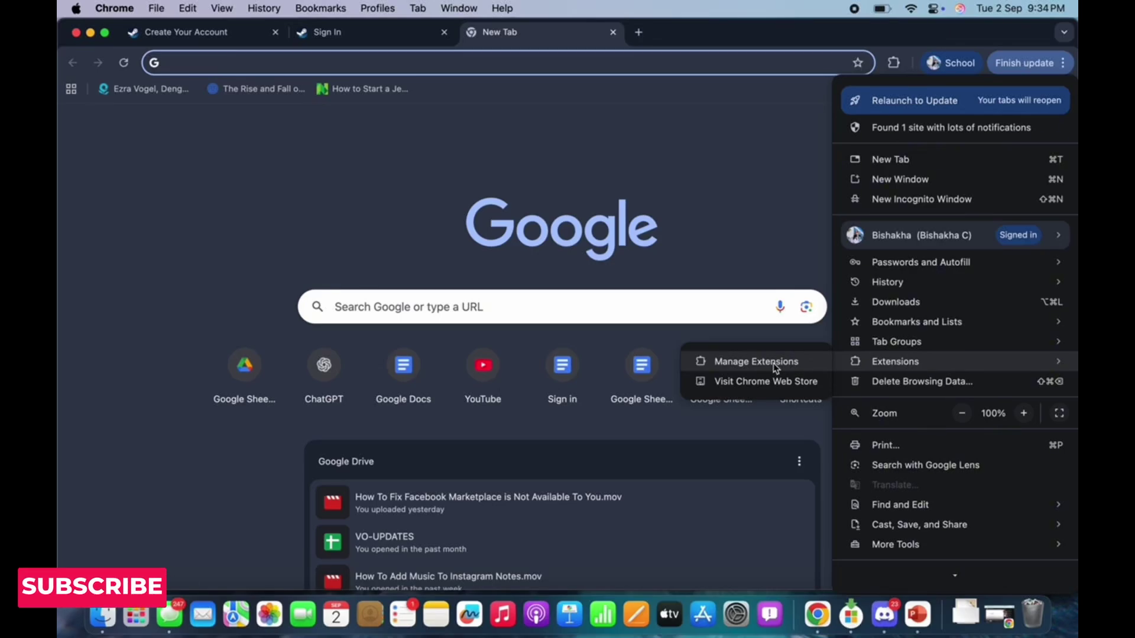
- Uninstall RoPro from the extensions page, leaving Google Docs Offline
left_click(755, 361)
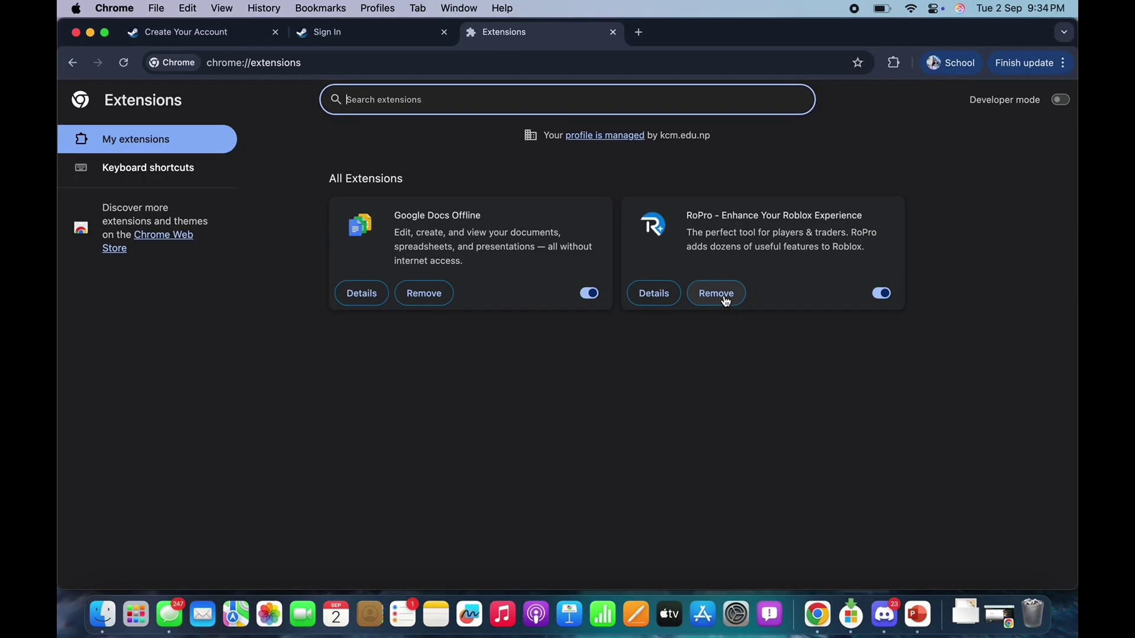
left_click(725, 295)
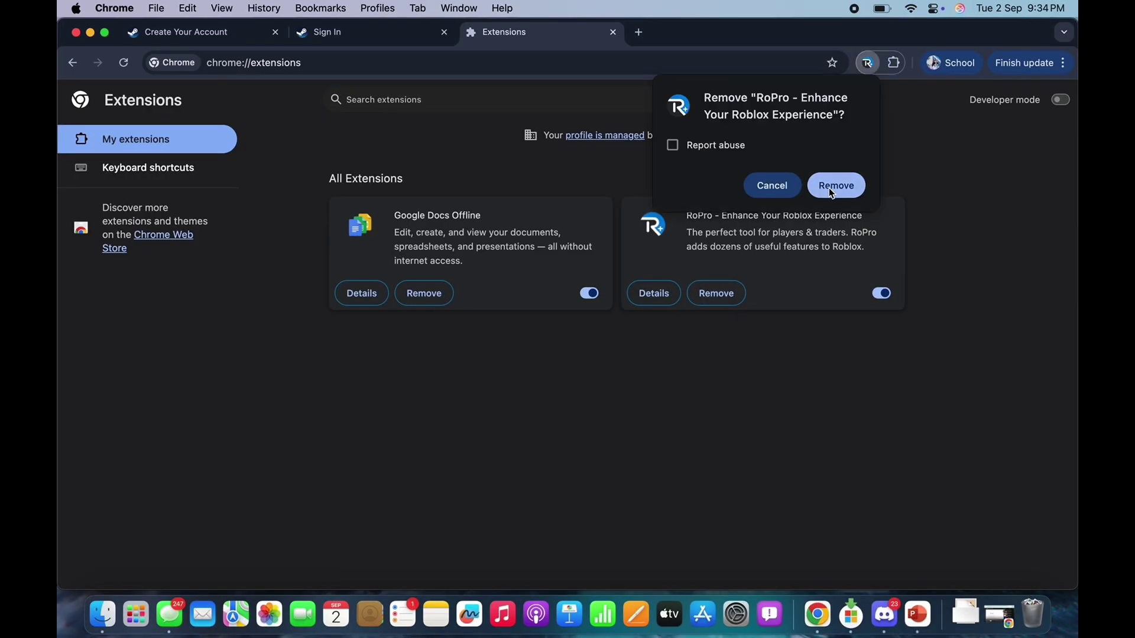
left_click(830, 190)
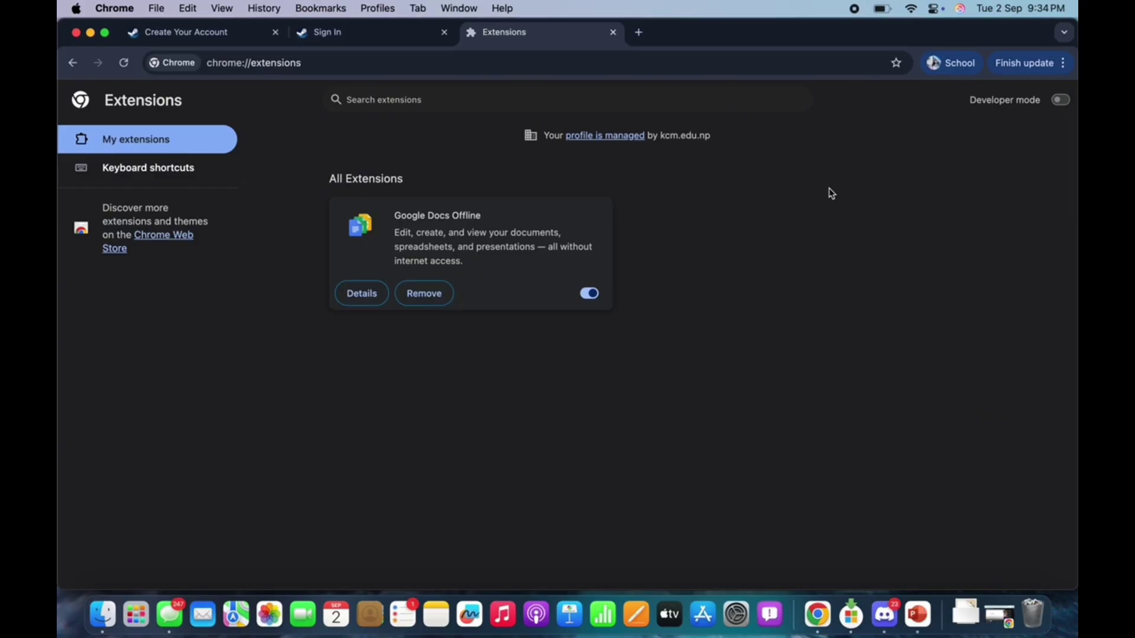
- Clear the last hour of history, cookies and cached files via Delete Browsing Data
left_click(1062, 63)
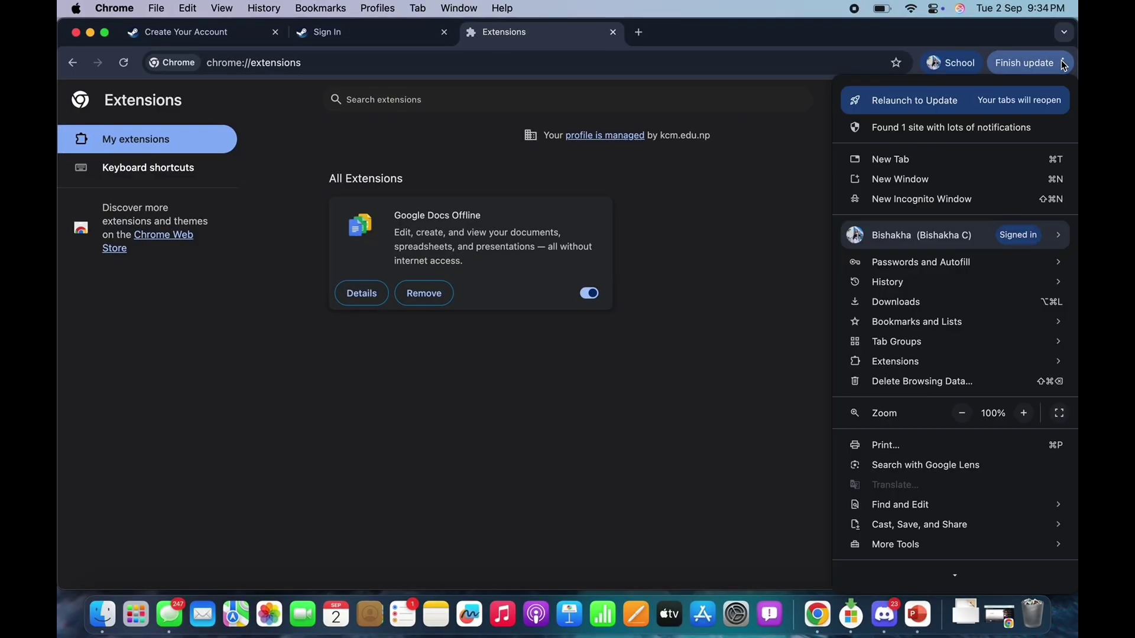
left_click(940, 382)
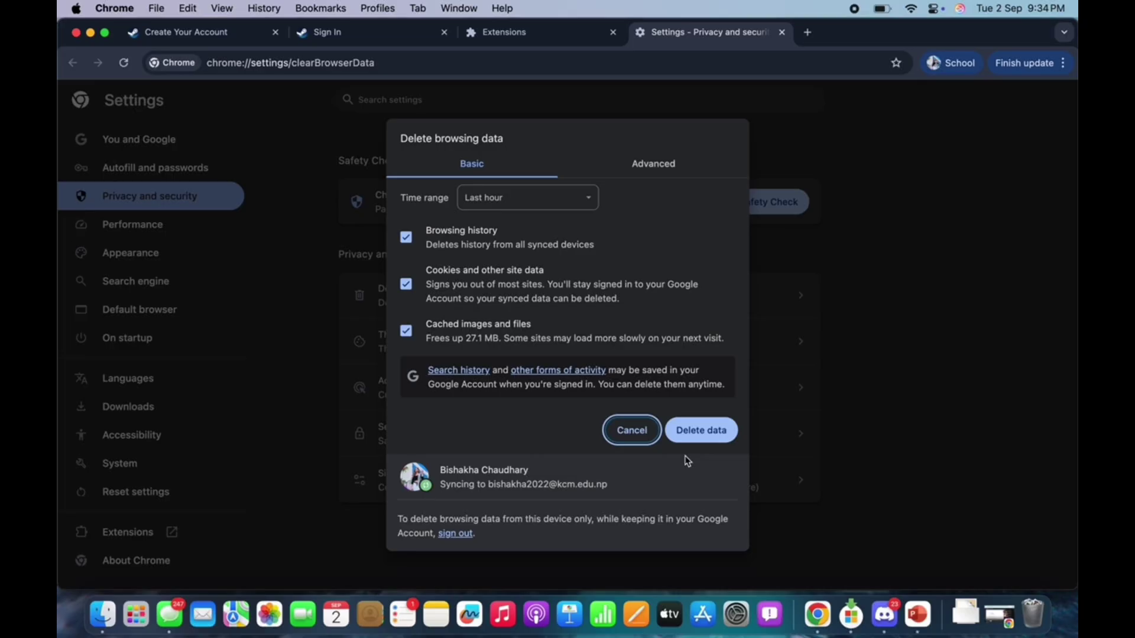
left_click(715, 436)
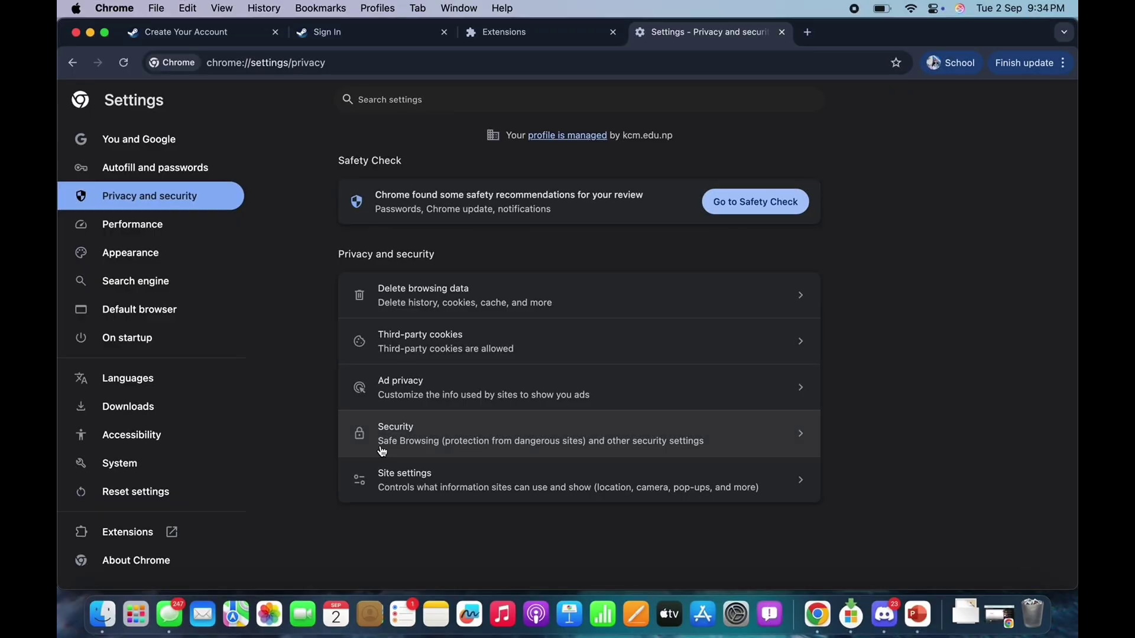
- Open About Chrome to see the pending update awaiting a relaunch
left_click(134, 568)
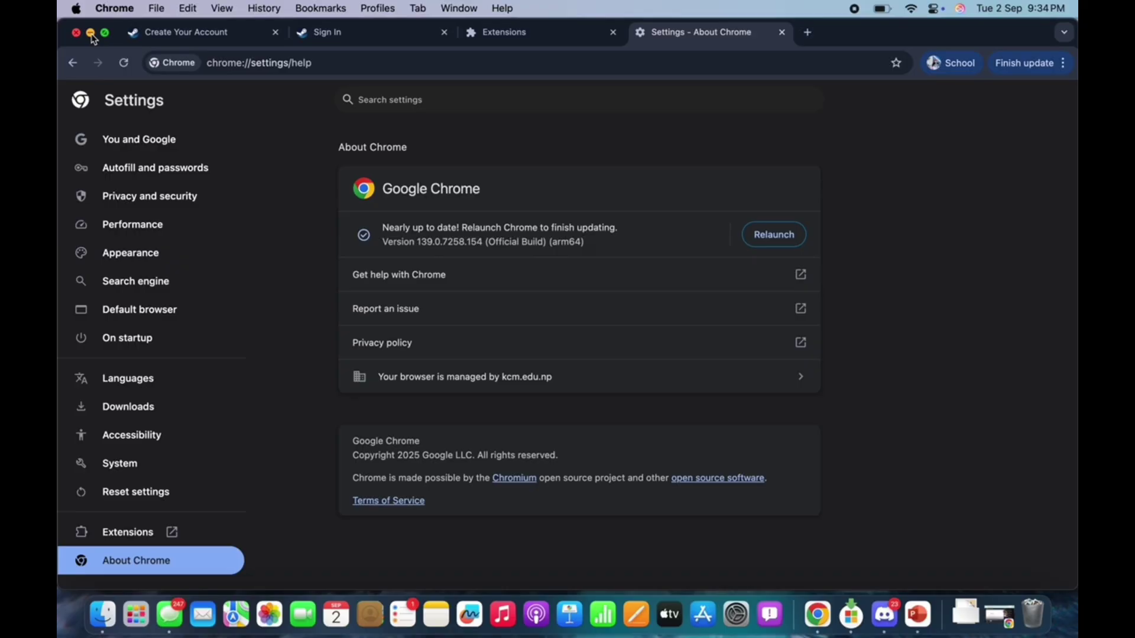
- Minimize the Chrome window to reveal the macOS desktop
left_click(90, 33)
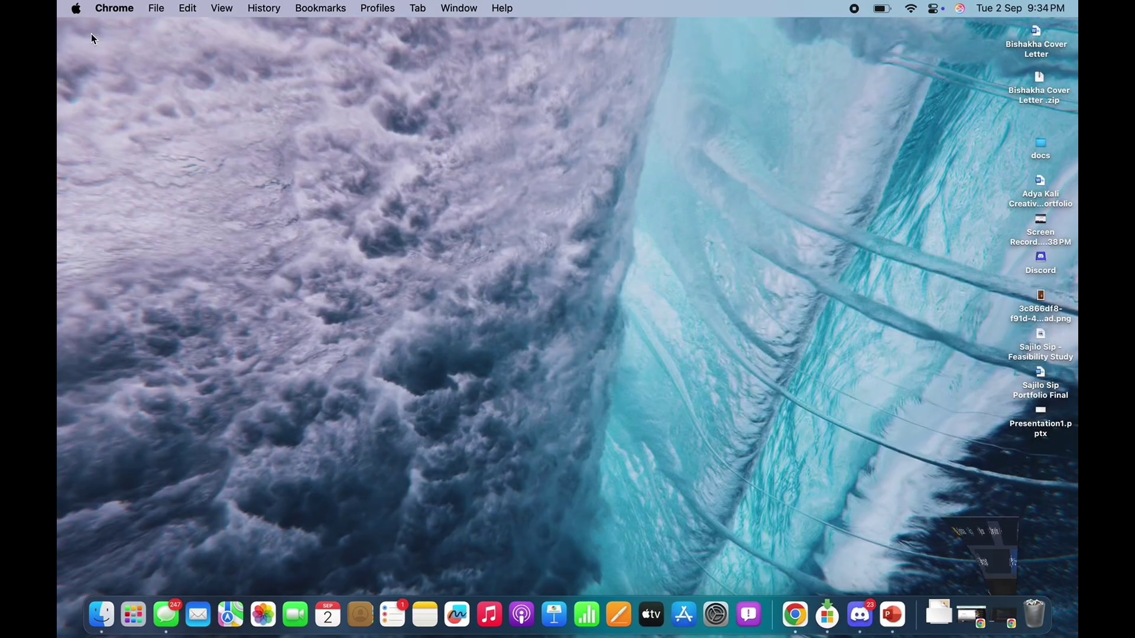